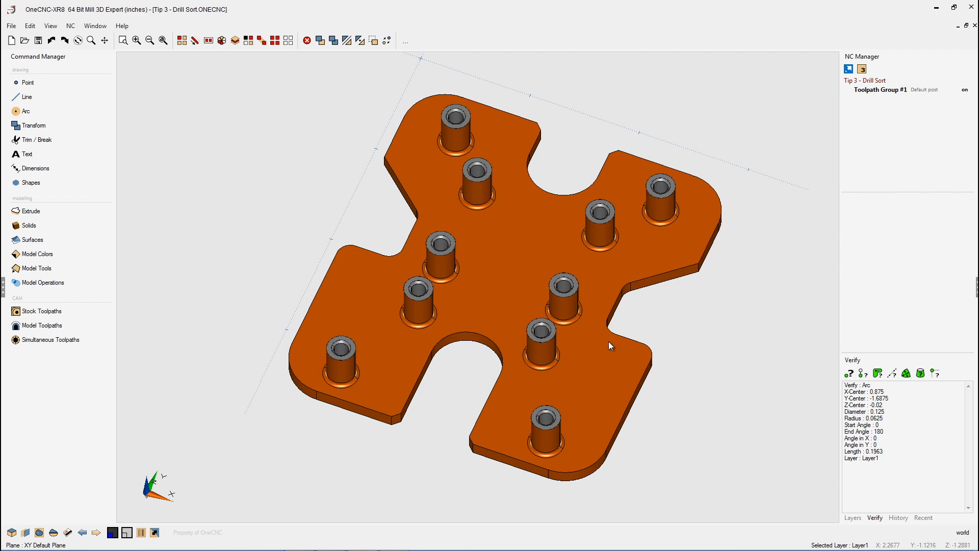
# Step: Run the Drill hole wizard on the plate and select the 0.125 inch chamfered hole feature group for machining
pyautogui.moveTo(598, 350); pyautogui.dragTo(478, 308, button='middle')
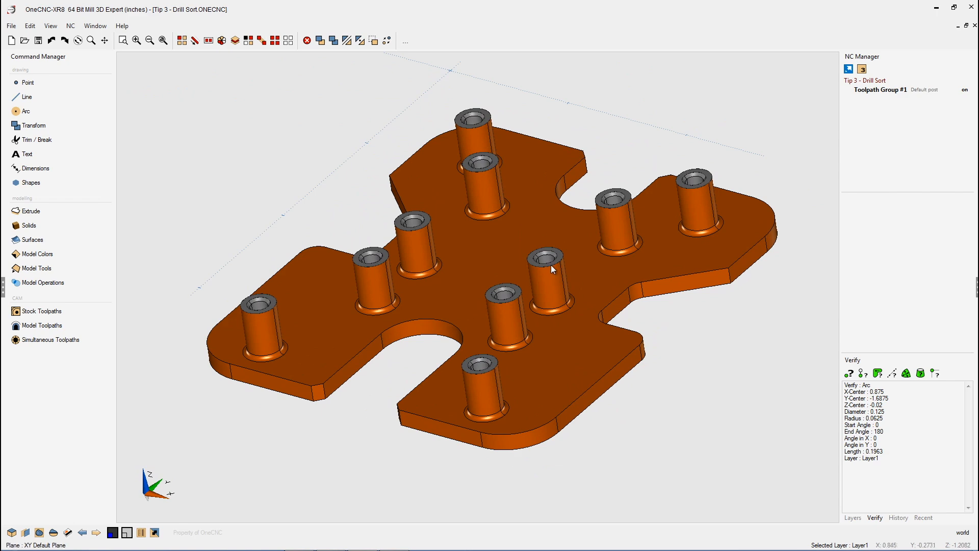
pyautogui.scroll(-2, 551, 265)
pyautogui.moveTo(512, 198); pyautogui.dragTo(506, 236, button='middle')
pyautogui.scroll(-3, 506, 237)
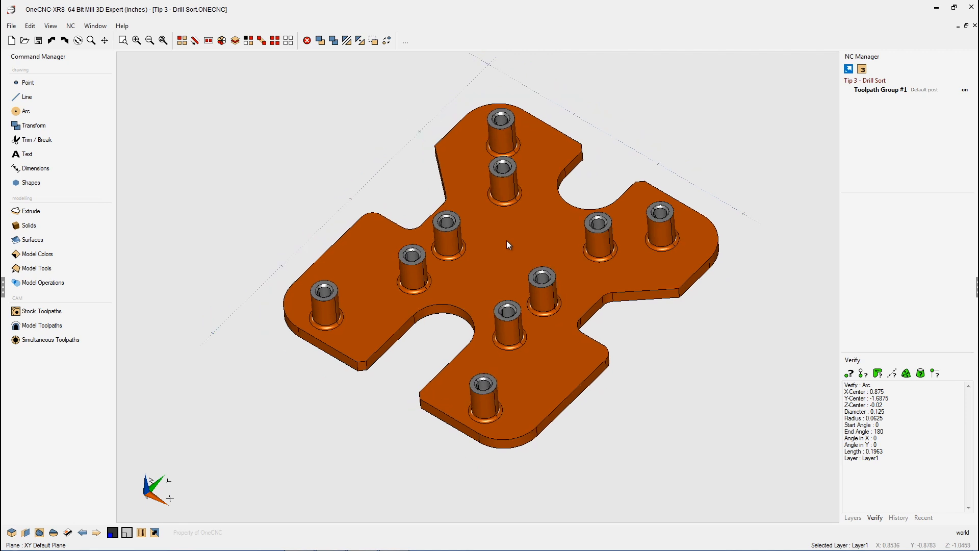
pyautogui.moveTo(496, 268); pyautogui.dragTo(634, 261, button='middle')
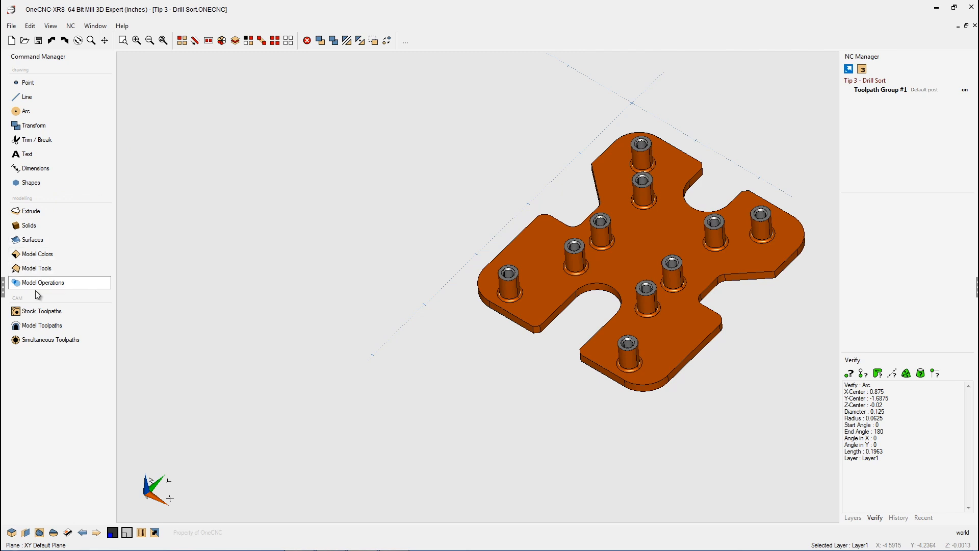
pyautogui.click(39, 311)
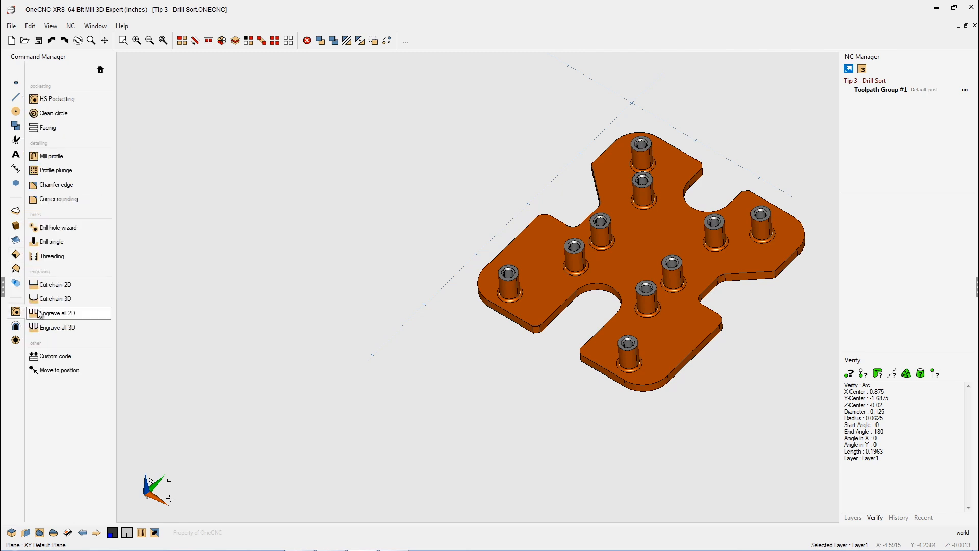
pyautogui.click(72, 230)
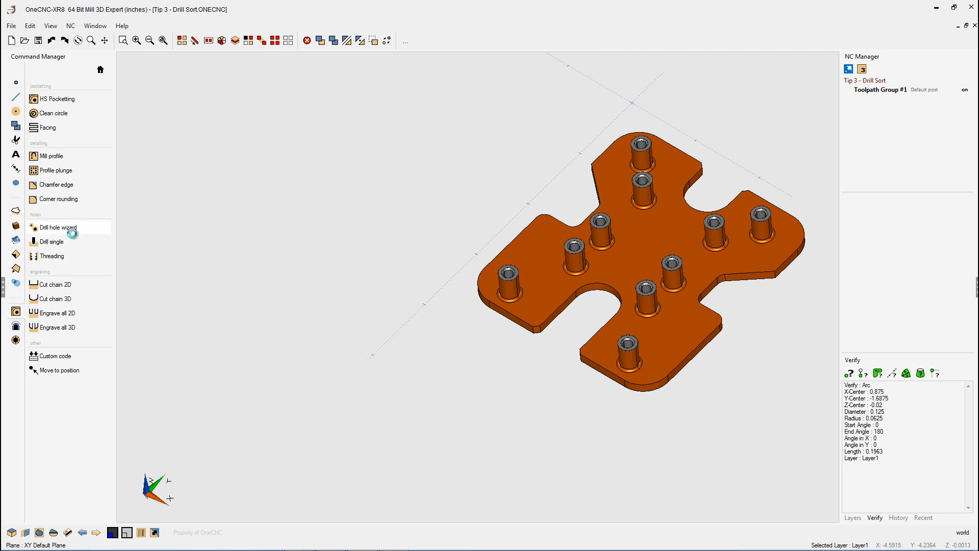
pyautogui.moveTo(430, 96); pyautogui.dragTo(176, 59)
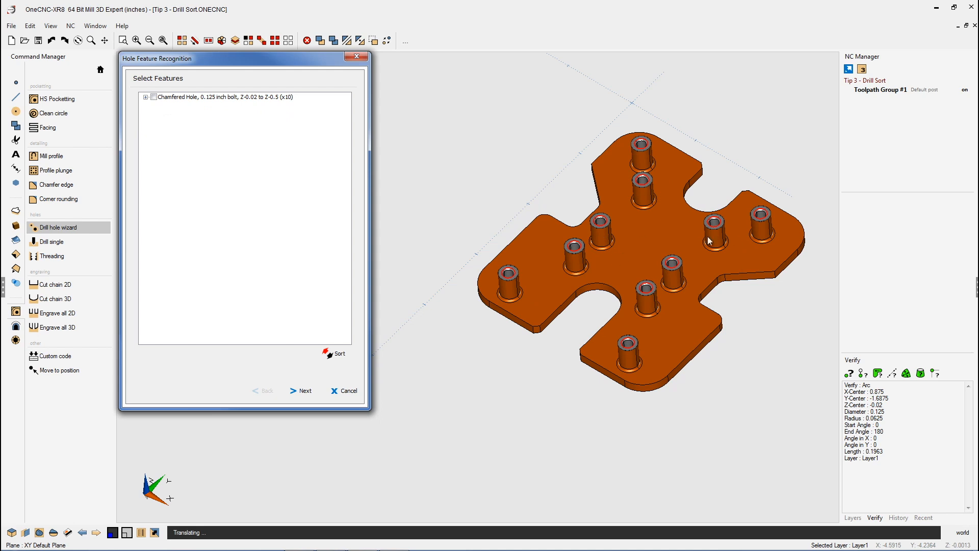
pyautogui.click(153, 97)
# Step: Try several direction sorts for the selected holes and set the drilling order to top to bottom
pyautogui.click(335, 355)
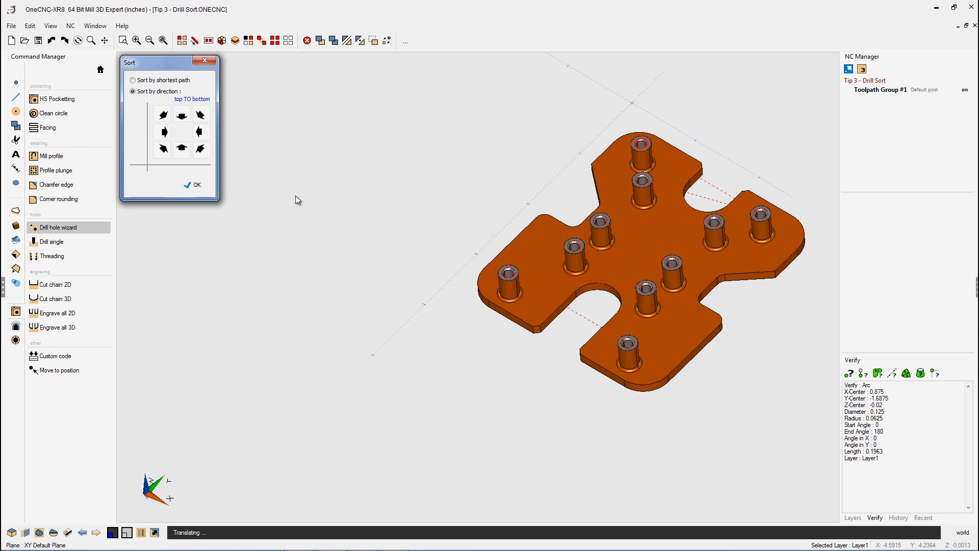
pyautogui.click(182, 148)
pyautogui.click(201, 134)
pyautogui.click(165, 134)
pyautogui.click(162, 153)
pyautogui.click(182, 116)
pyautogui.click(197, 186)
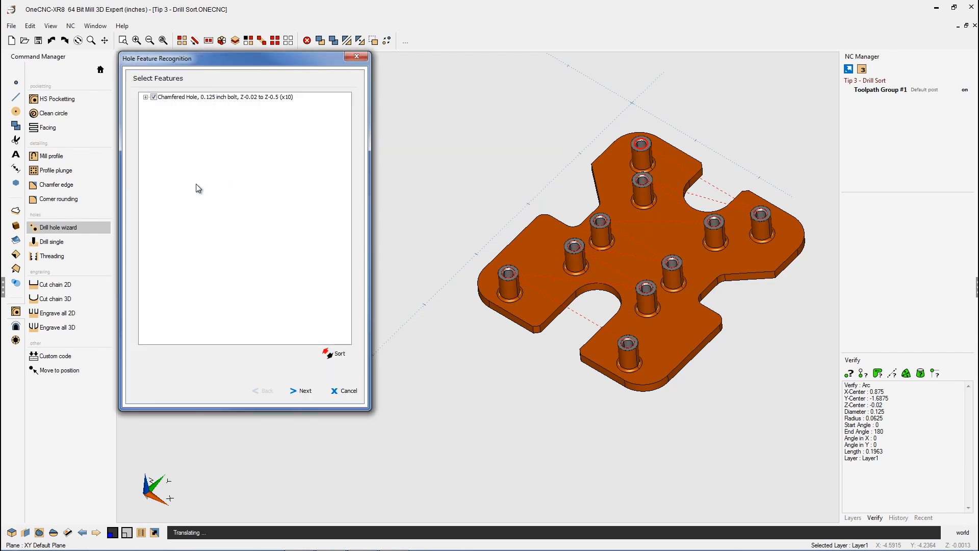
# Step: Keep the default clearances and set the Drill operation's tool to spindle speed 4500 and diameter .125
pyautogui.click(305, 391)
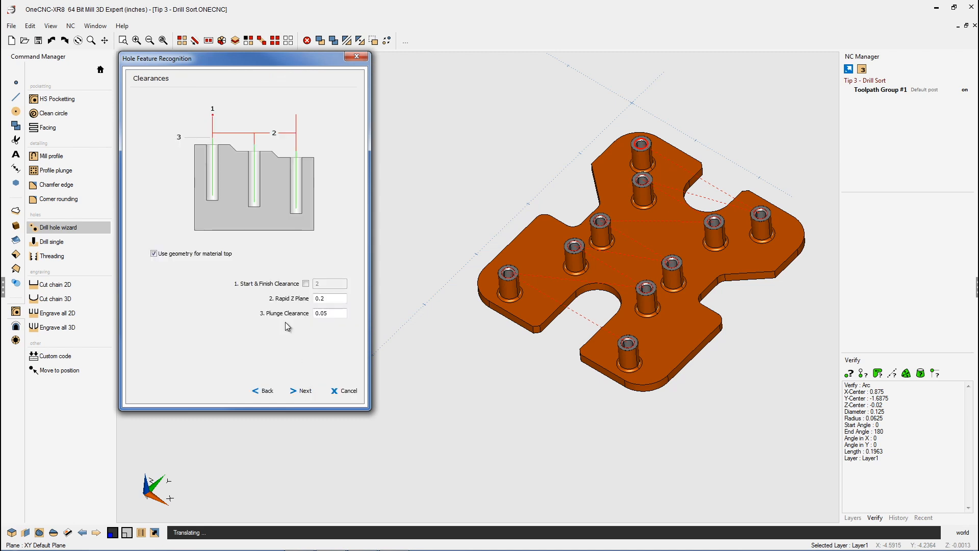
pyautogui.click(308, 395)
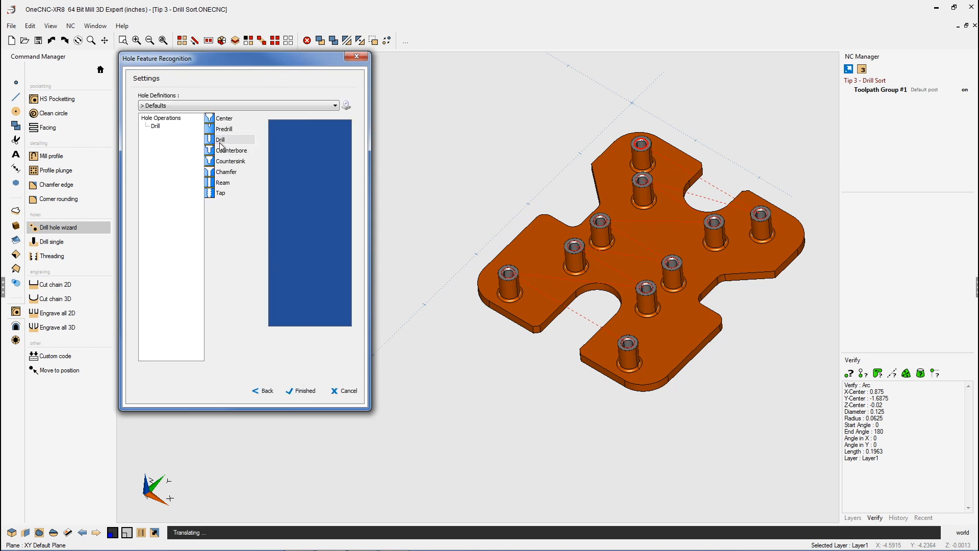
pyautogui.click(158, 127)
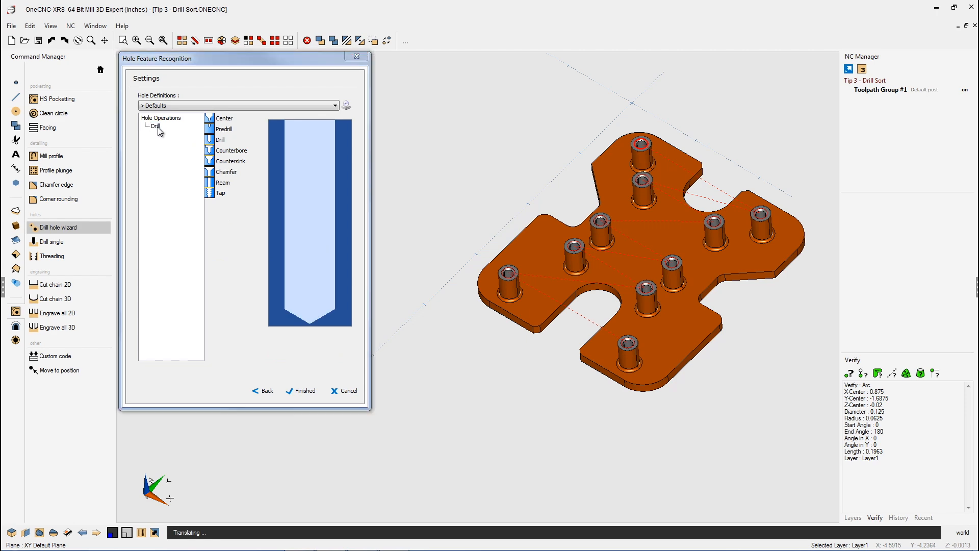
pyautogui.doubleClick(157, 127)
pyautogui.moveTo(249, 59); pyautogui.dragTo(317, 57)
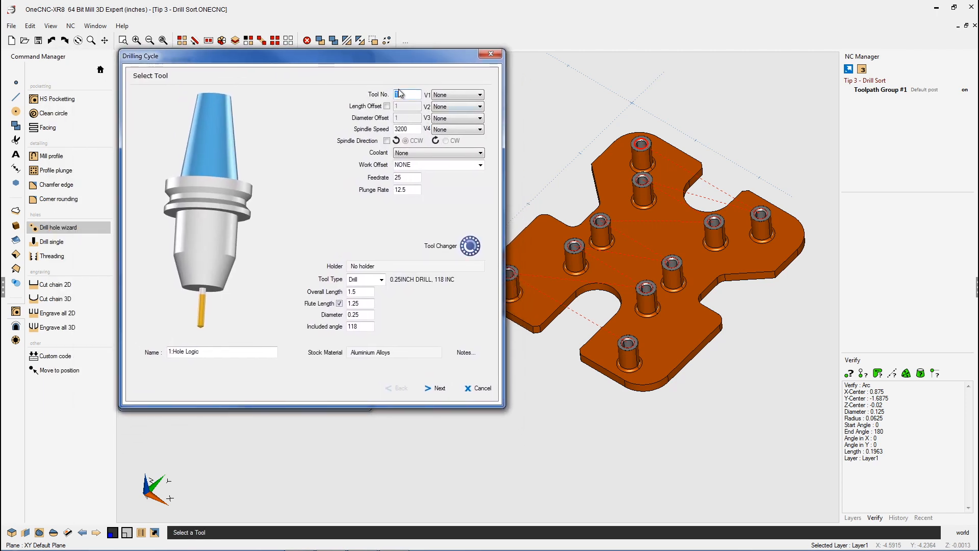
pyautogui.doubleClick(408, 128)
pyautogui.write('4')
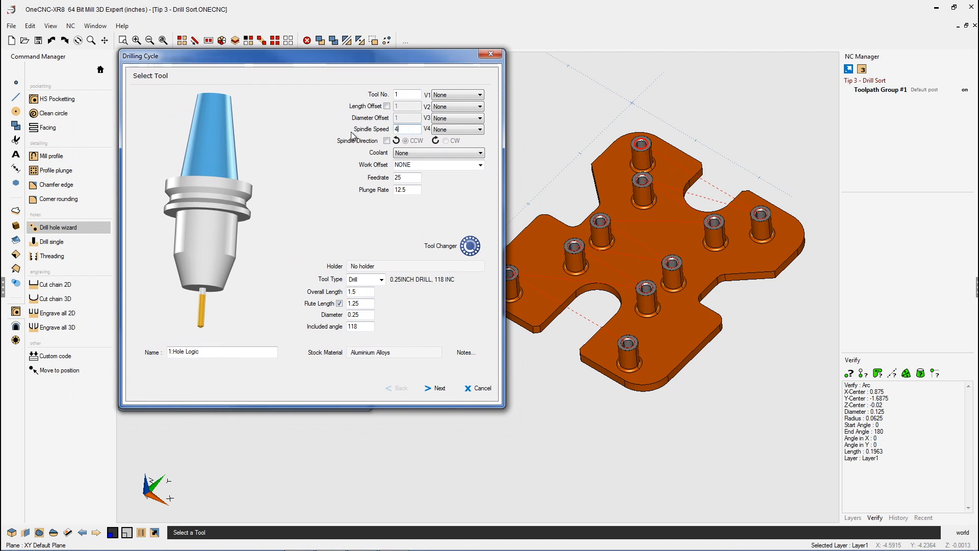
pyautogui.write('500')
pyautogui.moveTo(363, 314); pyautogui.dragTo(338, 311)
pyautogui.write('.125')
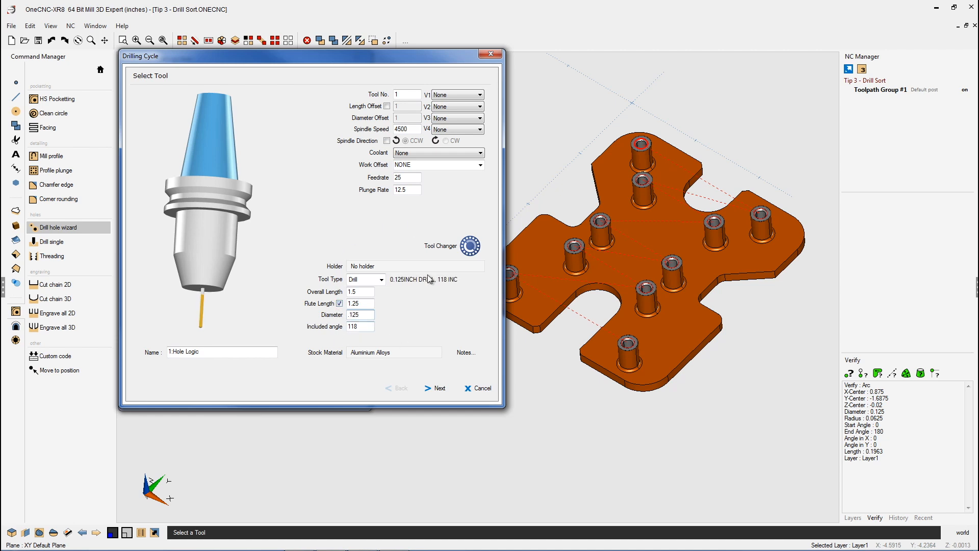
# Step: Complete the drilling cycle with Machine Cycle style, absolute hole depth and the G83 Deep Hole Drilling Cycle, and generate the toolpath
pyautogui.click(442, 387)
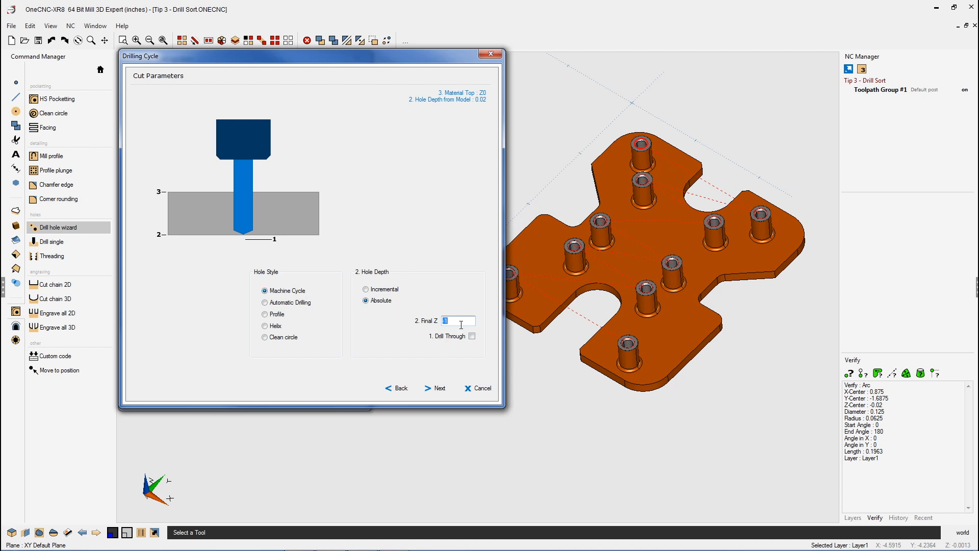
pyautogui.click(441, 388)
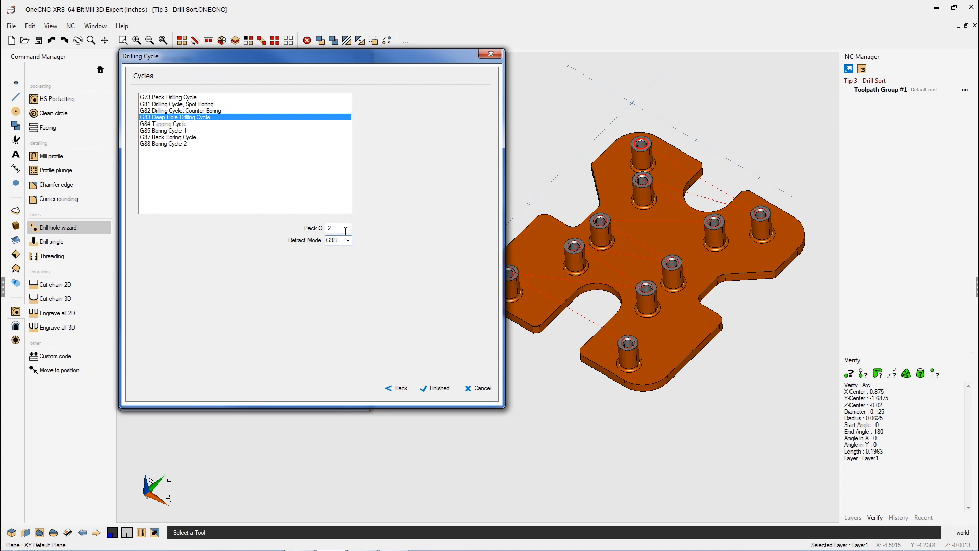
pyautogui.moveTo(344, 231); pyautogui.dragTo(322, 229)
pyautogui.click(436, 388)
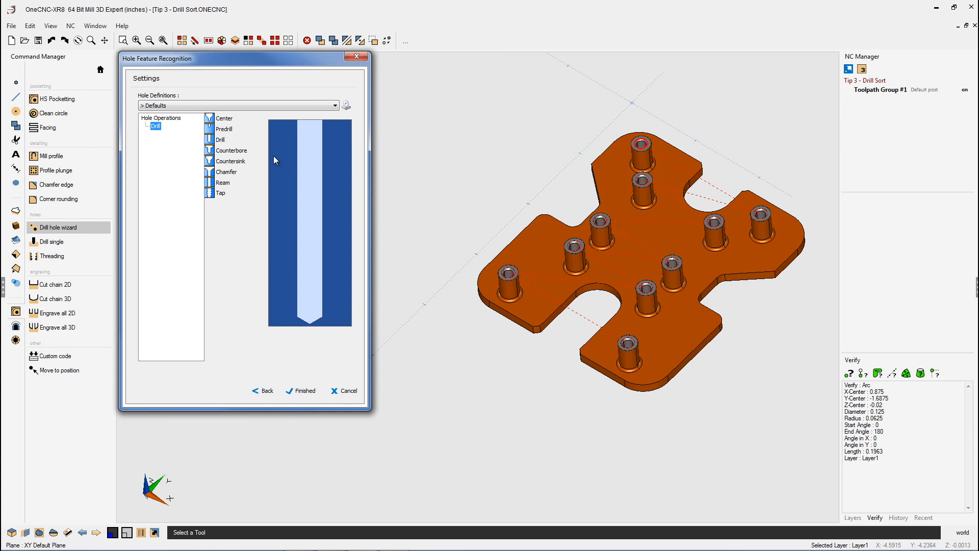
pyautogui.click(303, 393)
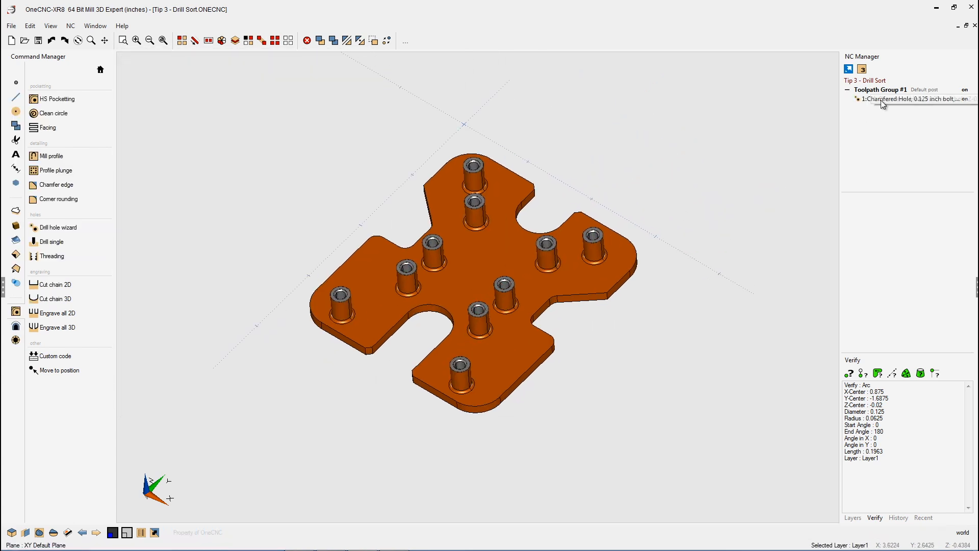
# Step: Preview the chamfered hole toolpath with the whole part in view at x5 speed, and close the preview
pyautogui.rightClick(886, 99)
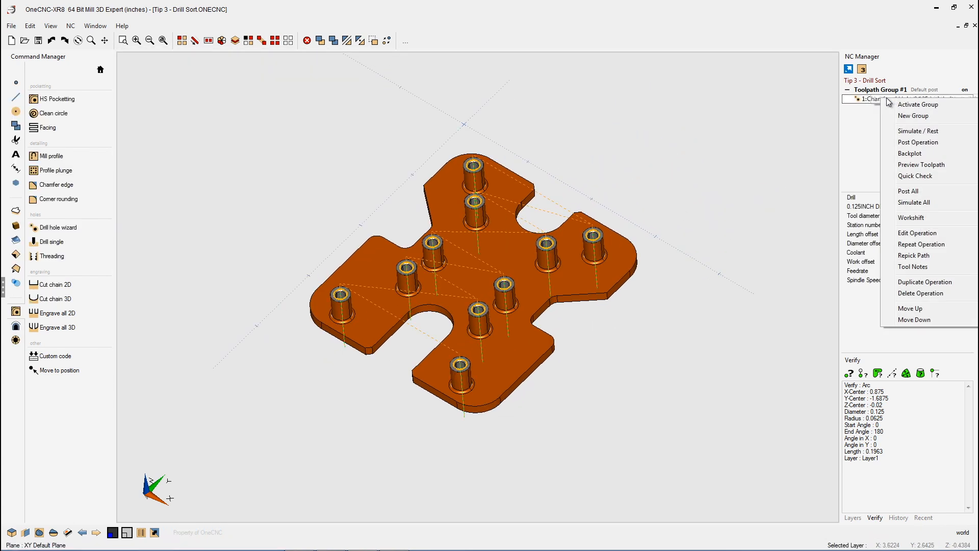
pyautogui.click(921, 164)
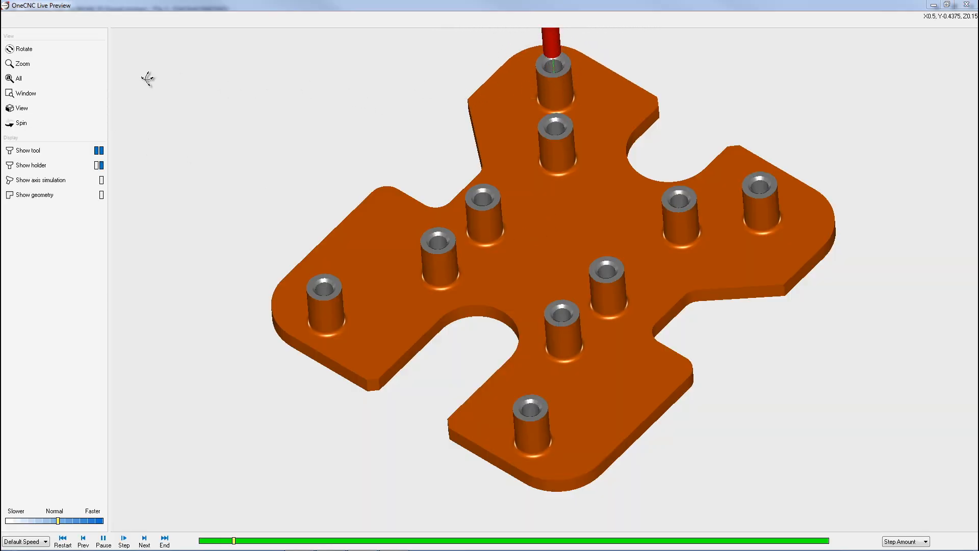
pyautogui.click(41, 76)
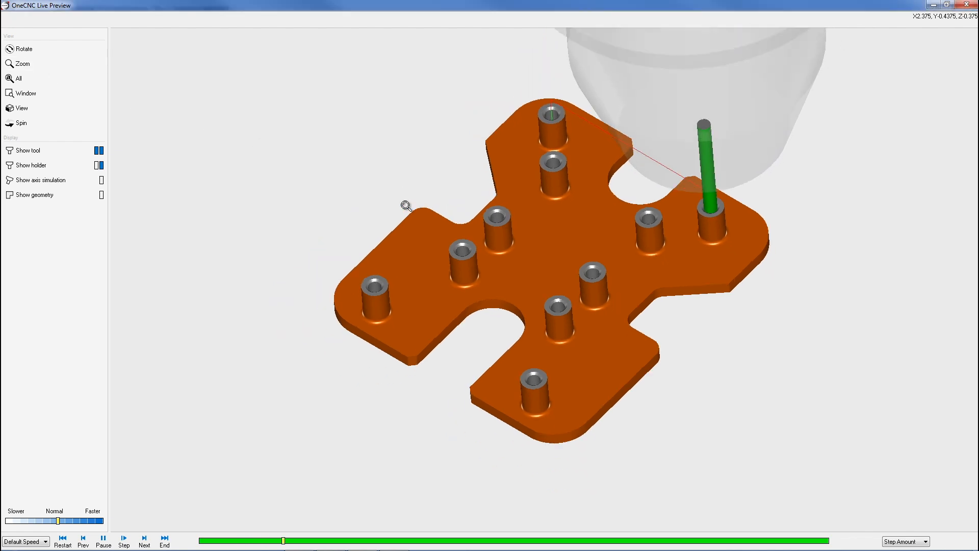
pyautogui.click(68, 520)
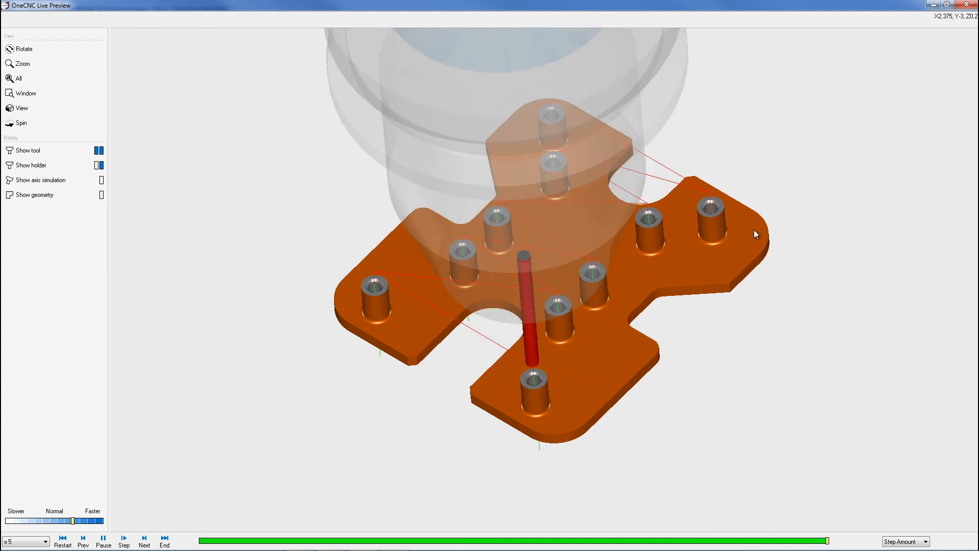
pyautogui.click(967, 5)
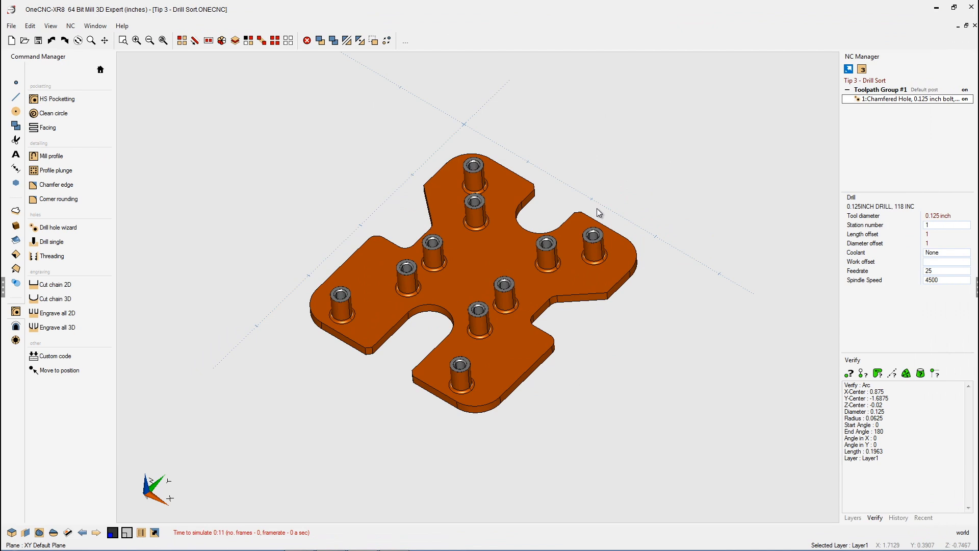
pyautogui.scroll(1, 588, 266)
pyautogui.scroll(1, 589, 251)
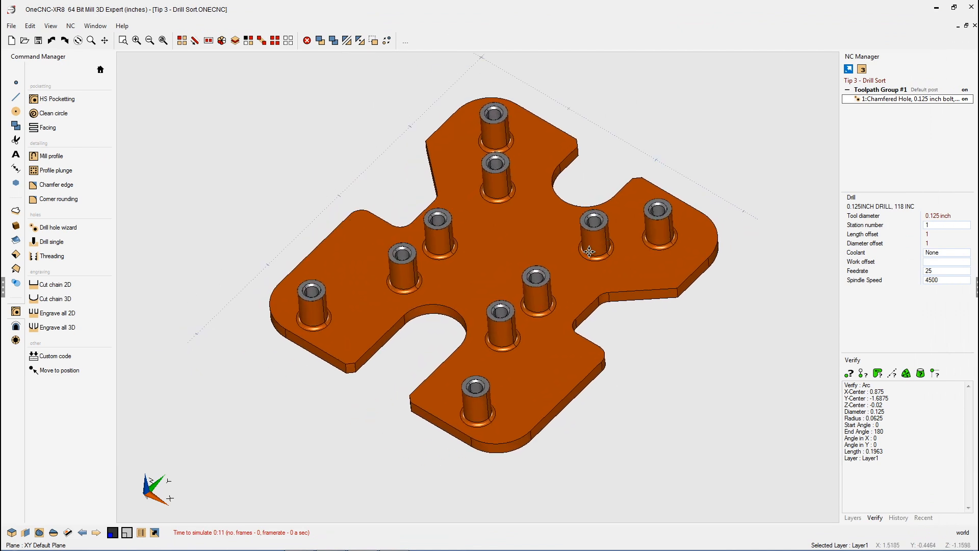
pyautogui.moveTo(588, 252)
pyautogui.mouseDown(button='middle')
pyautogui.moveTo(540, 245)
pyautogui.moveTo(580, 241)
pyautogui.mouseUp(button='middle')
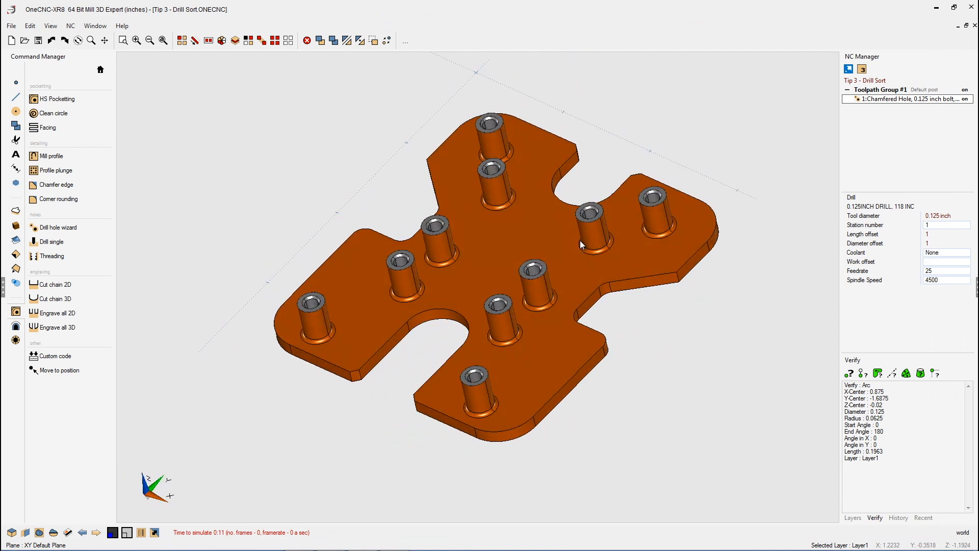